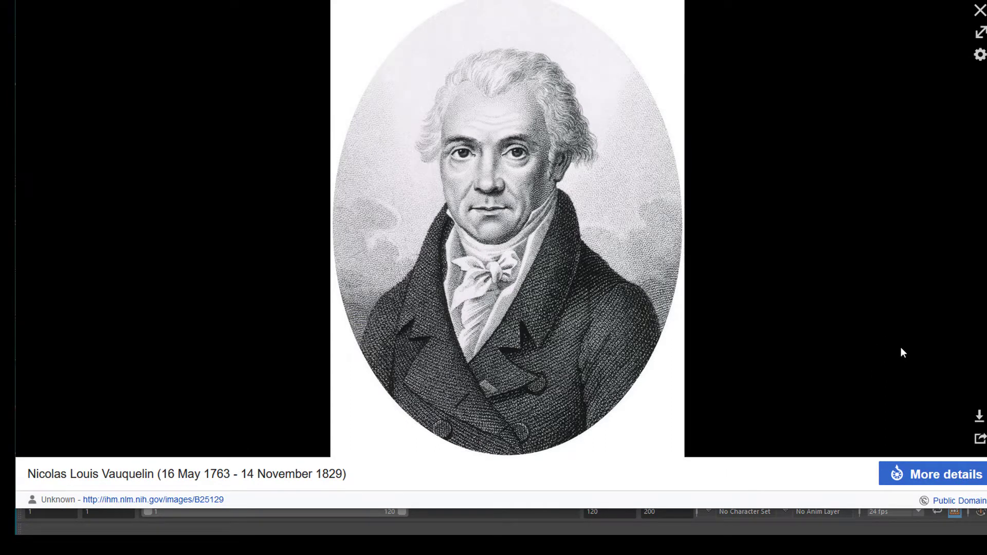
- Close the chemist's enlarged portrait to return to his Wikipedia biography
left_click(980, 10)
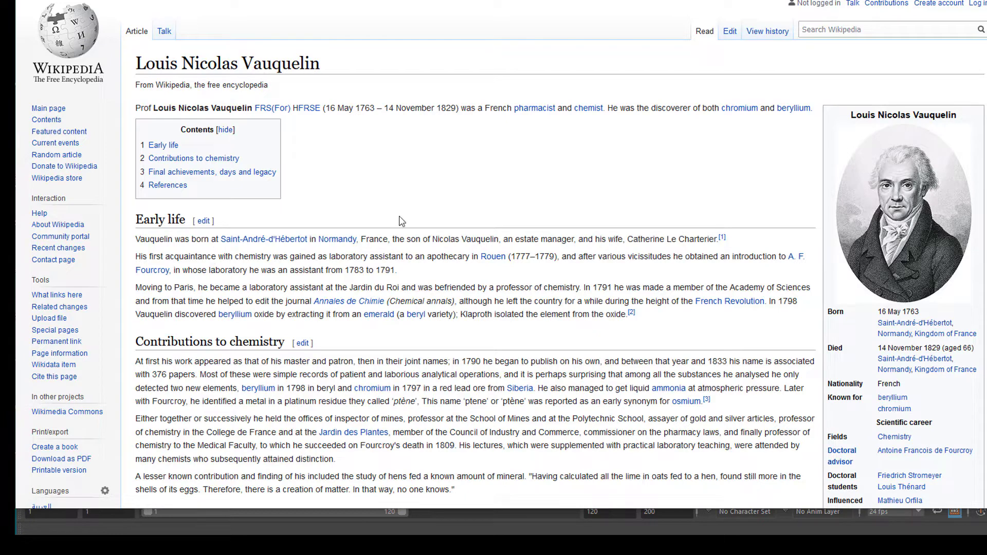
- Open the Chromium article and read its physical properties on hardness and reflectance
left_click(740, 108)
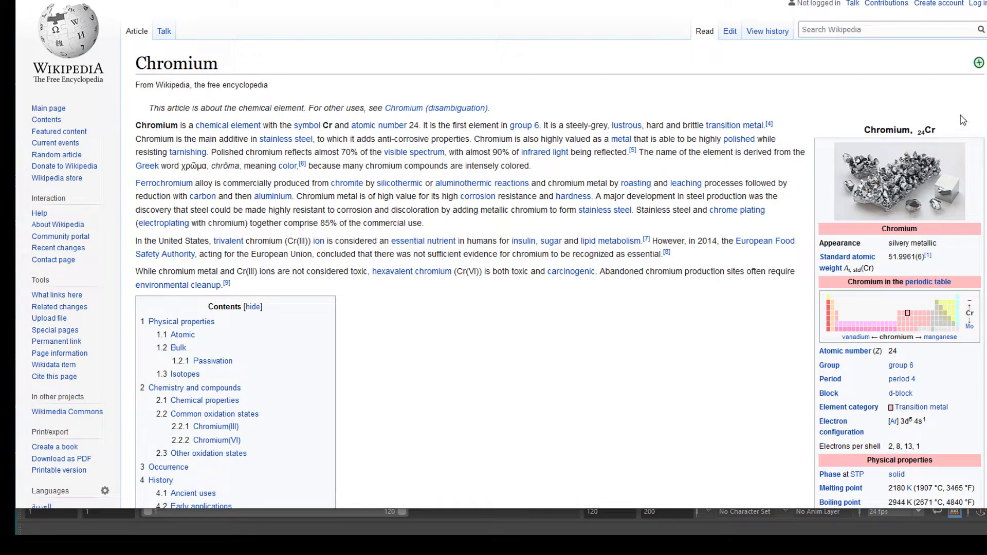
scroll(494, 257, "down", 20)
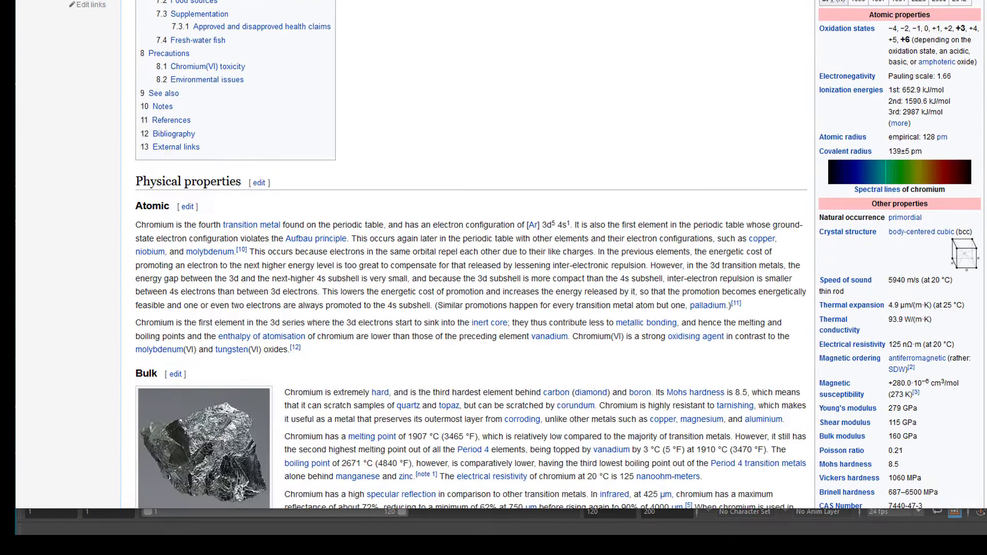
scroll(427, 241, "down", 2)
scroll(427, 241, "up", 1)
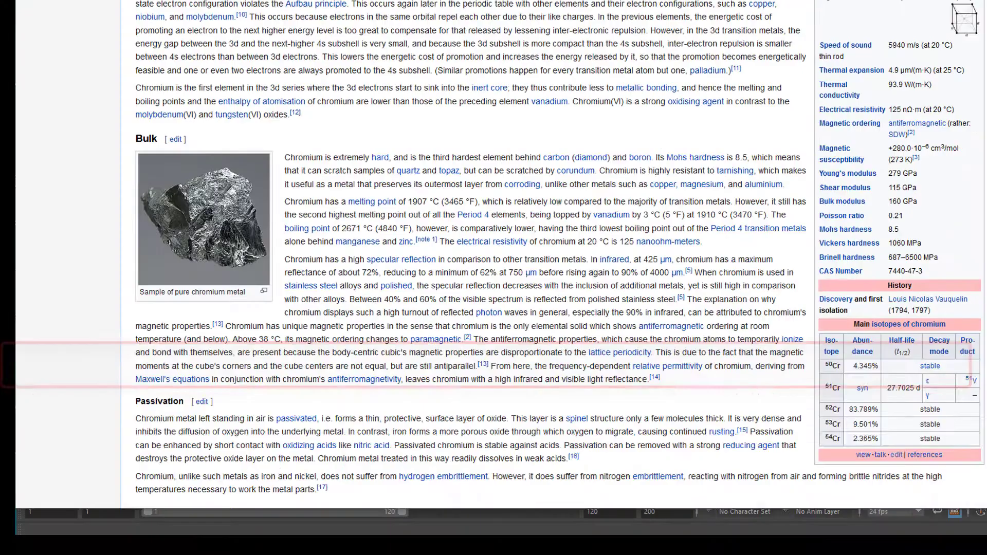
scroll(471, 257, "up", 7)
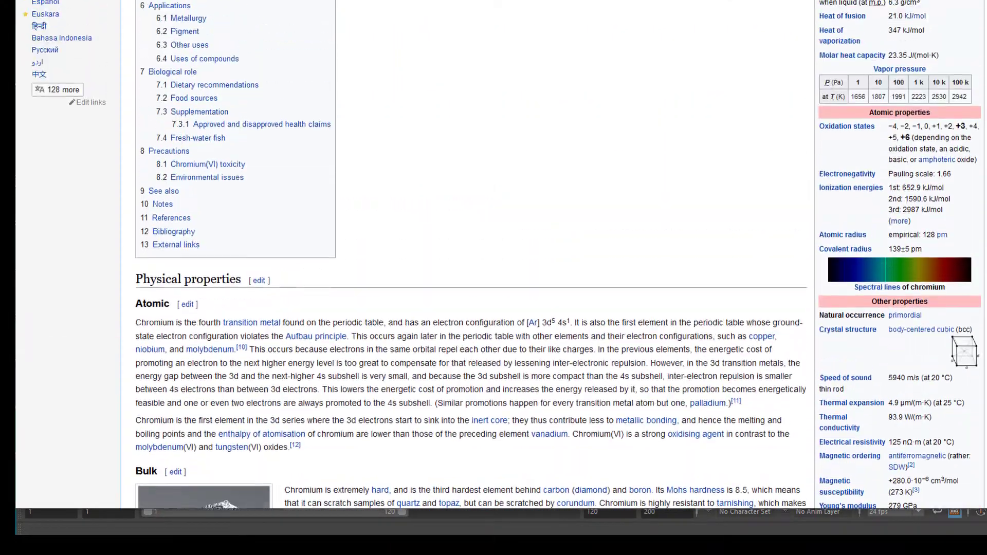
scroll(471, 257, "up", 8)
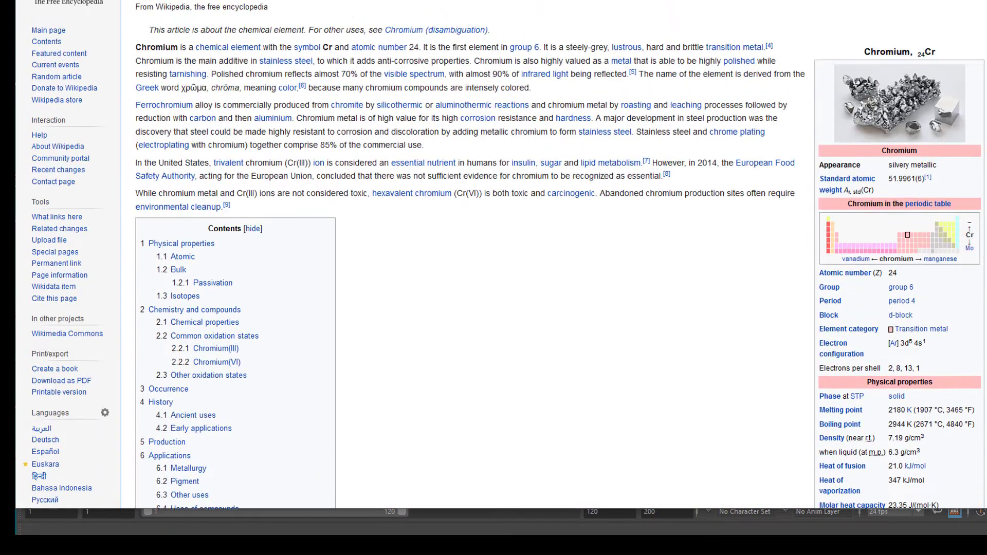
scroll(494, 257, "up", 3)
scroll(494, 257, "down", 1)
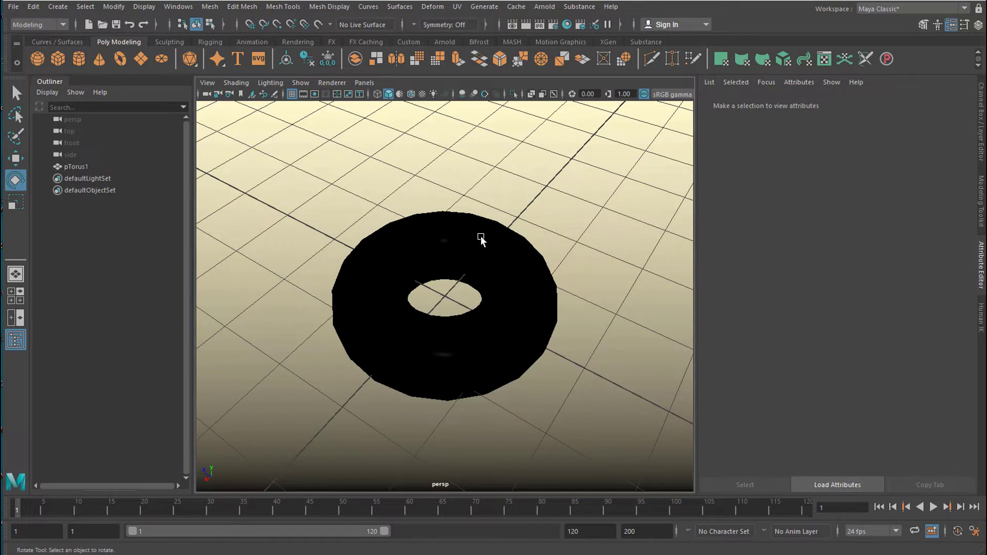
right_click_drag(478, 239, 493, 547)
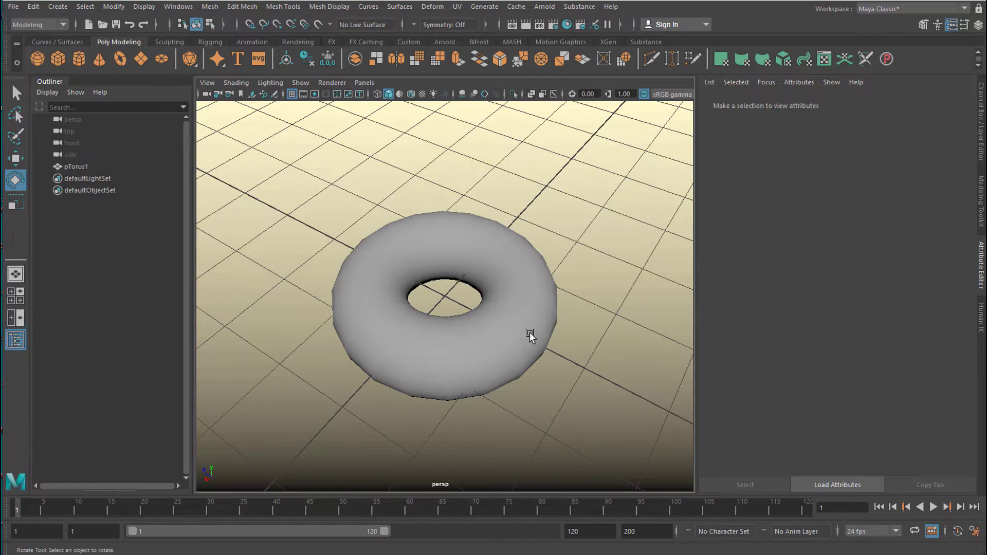
left_click_drag(515, 328, 459, 298, "alt")
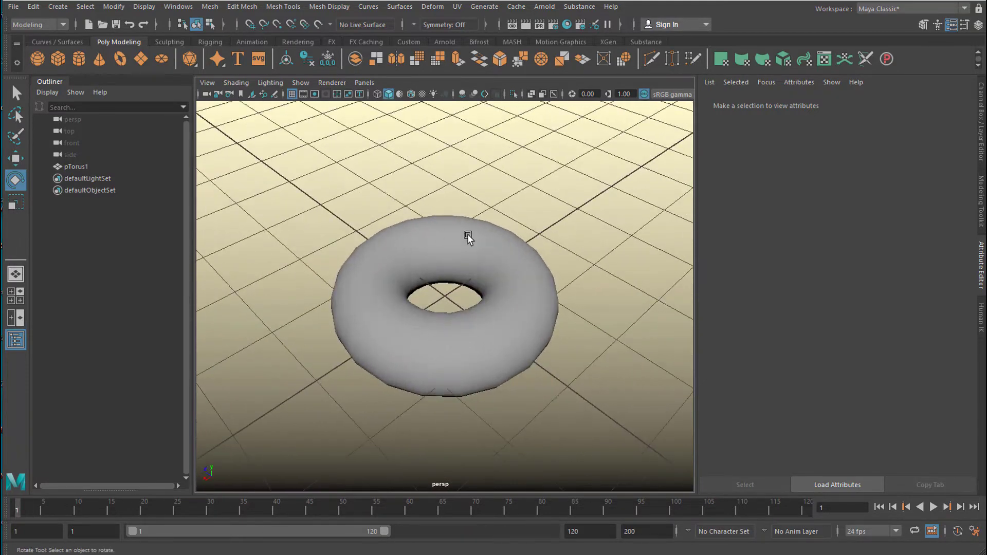
left_click_drag(468, 238, 528, 302, "alt")
key("7")
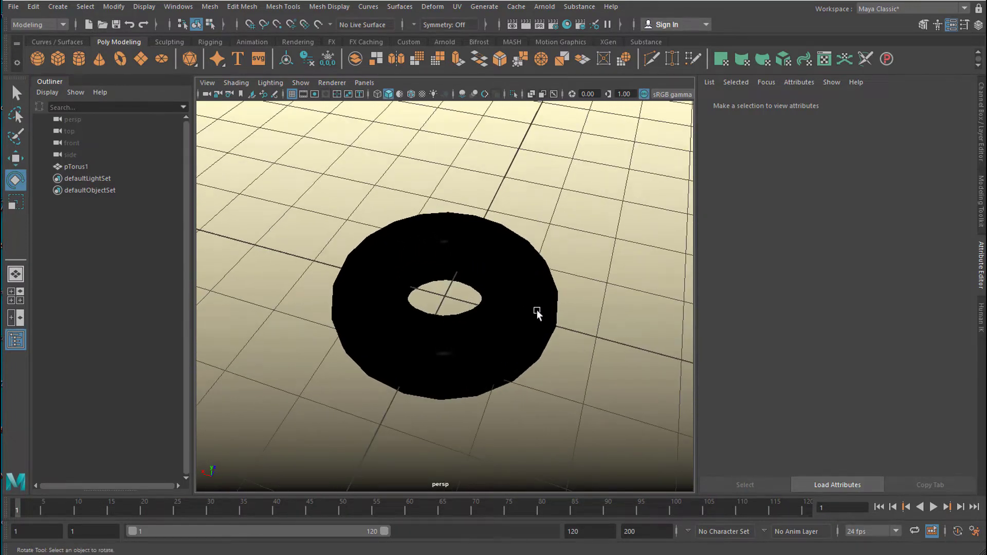
left_click_drag(524, 343, 543, 299, "alt")
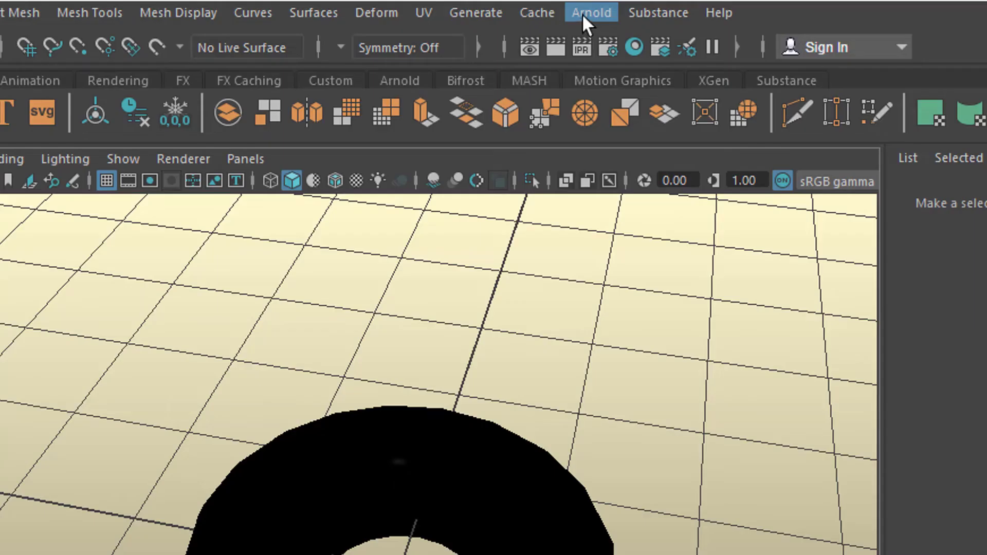
- Add an Arnold Skydome Light to the torus scene
left_click(544, 7)
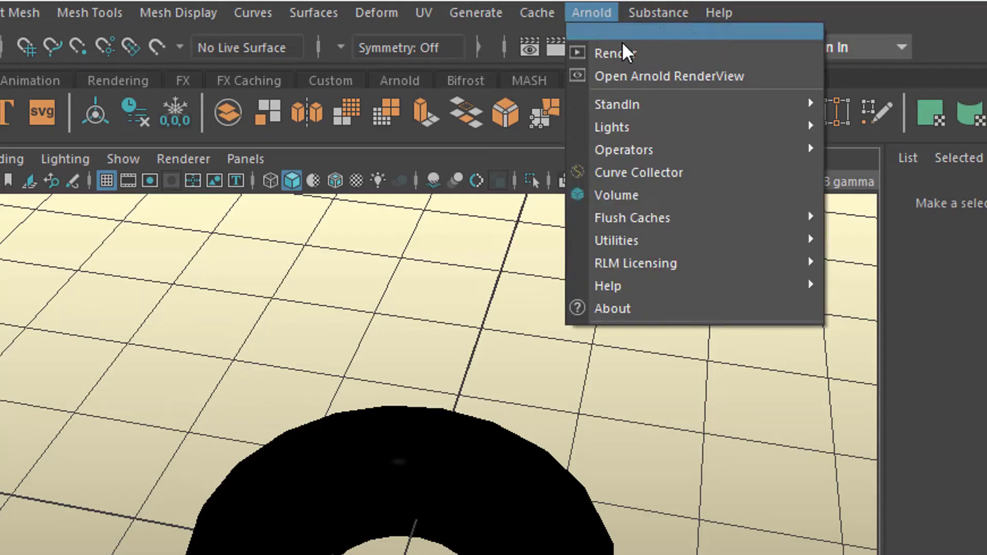
mouse_move(604, 67)
left_click(919, 168)
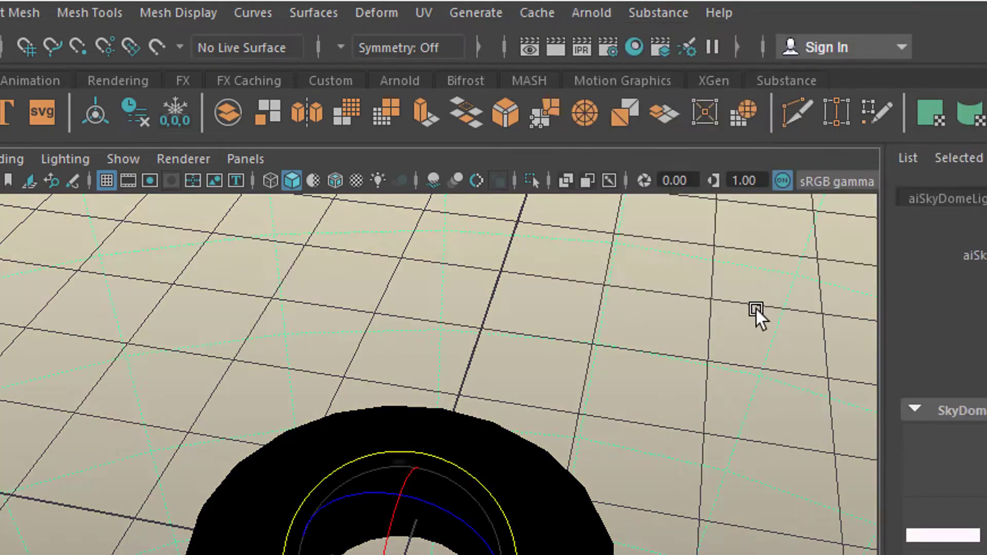
- Run an Arnold test render of the view, then close the RenderView
left_click(592, 13)
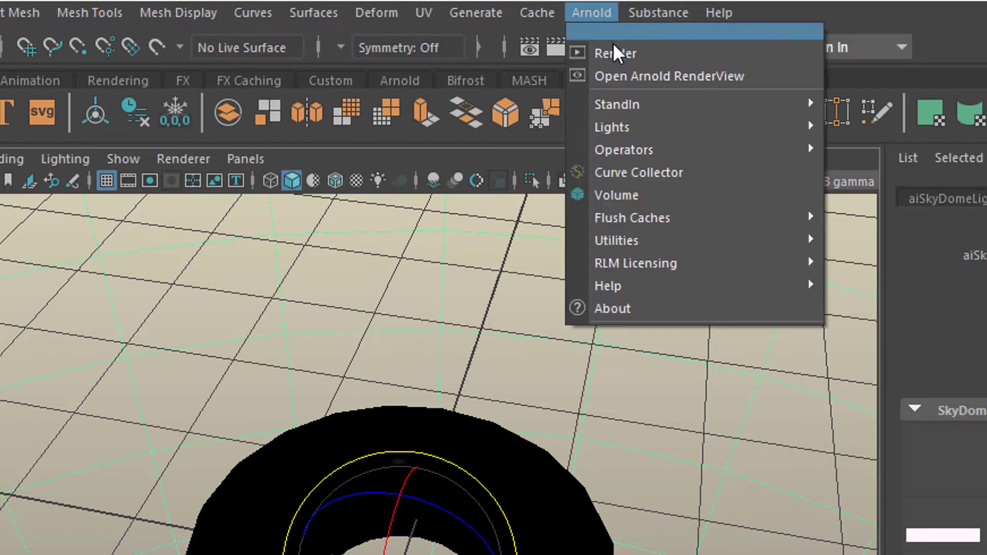
left_click(613, 47)
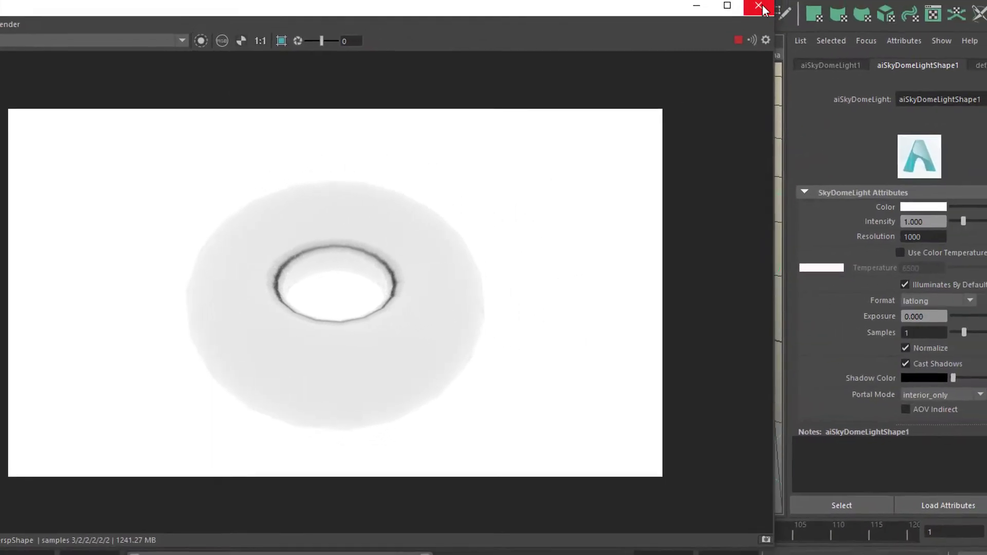
left_click(726, 24)
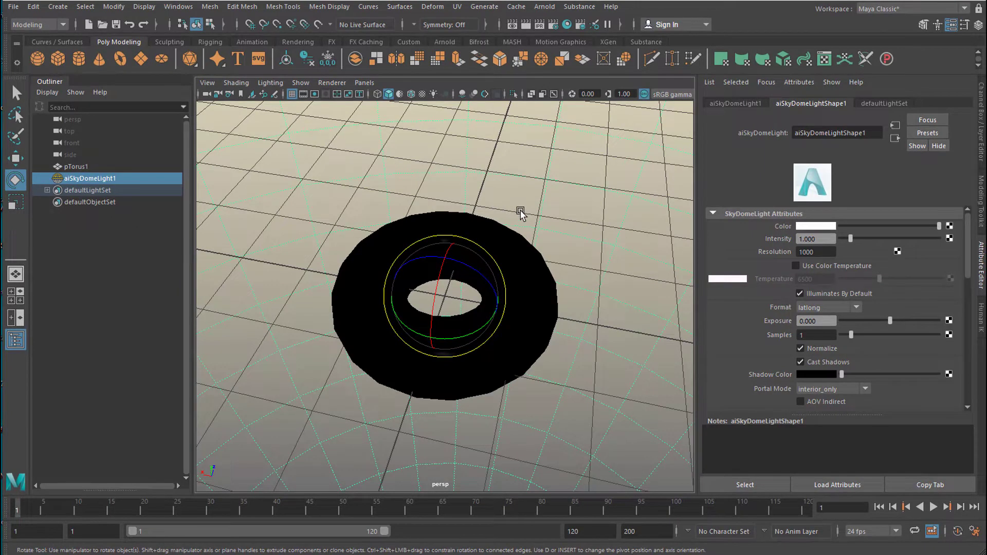
- Replace the skydome light with an Arnold area light
key("Delete")
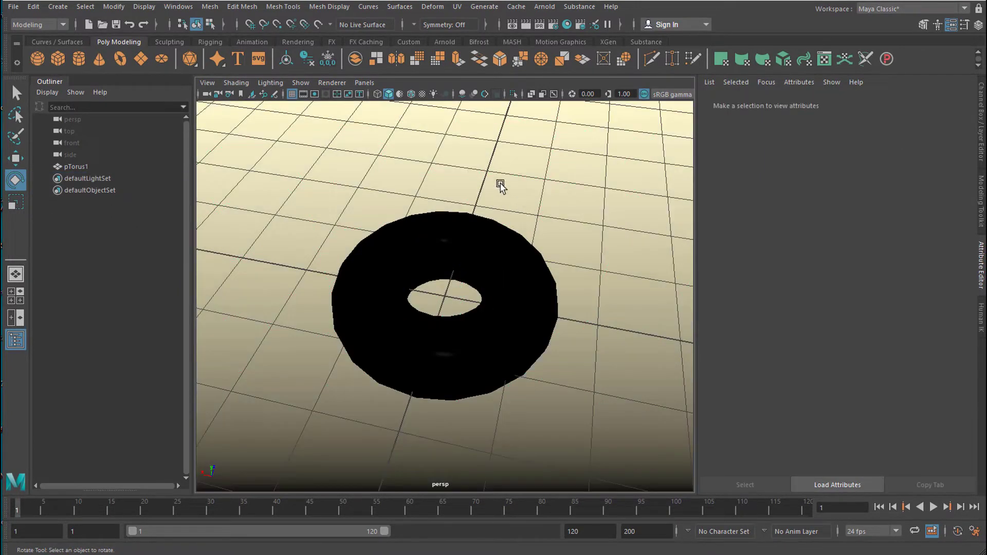
left_click(545, 6)
mouse_move(582, 66)
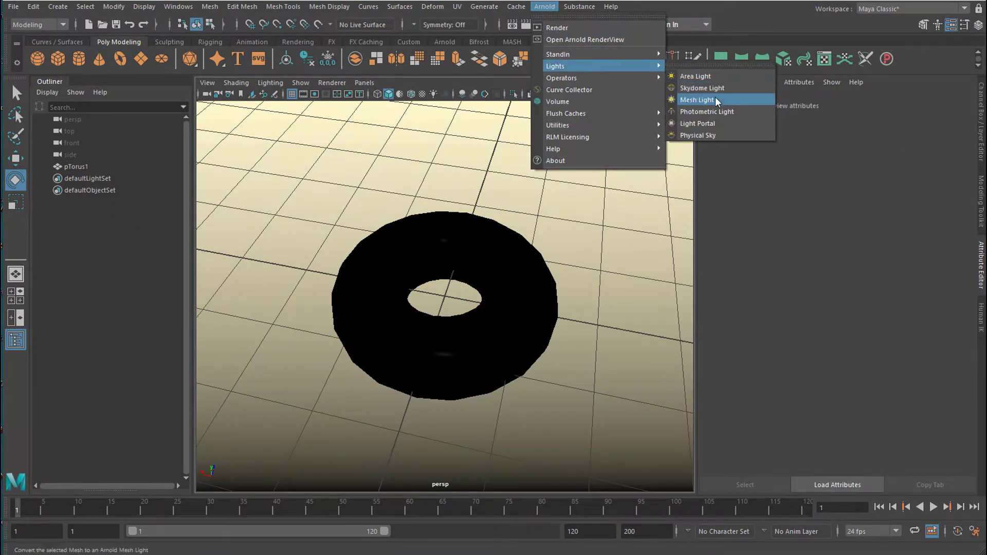
left_click(711, 77)
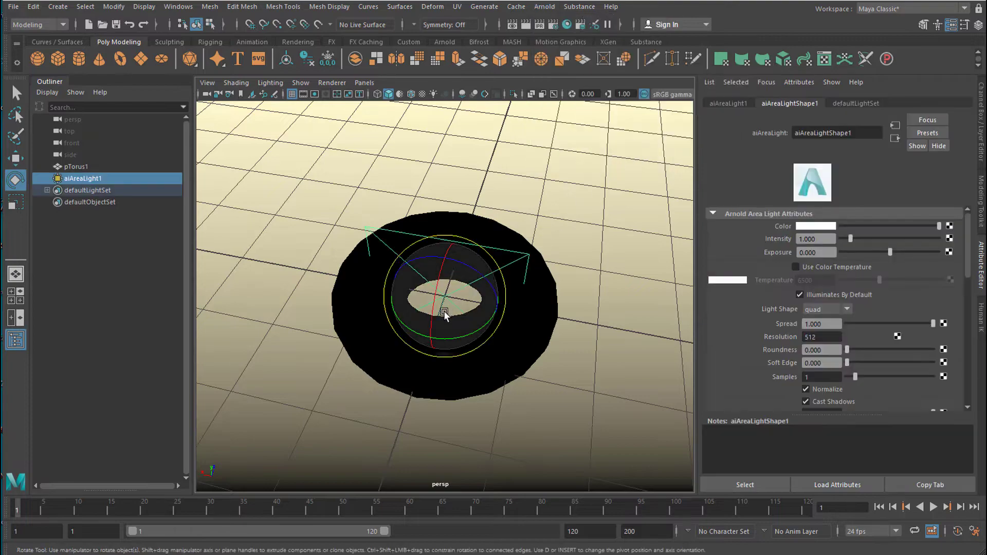
- Look through the area light and aim it down onto the torus
key("space")
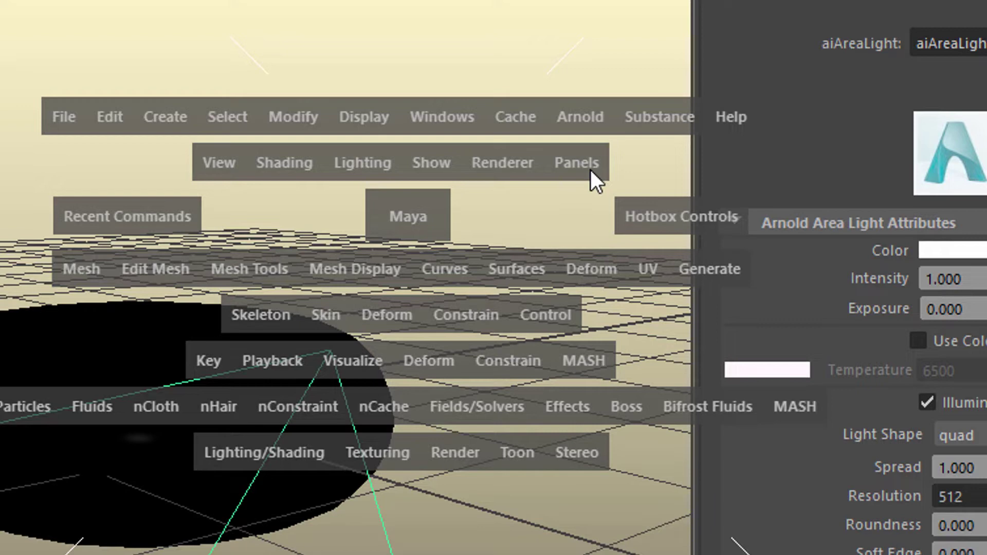
left_click(576, 166)
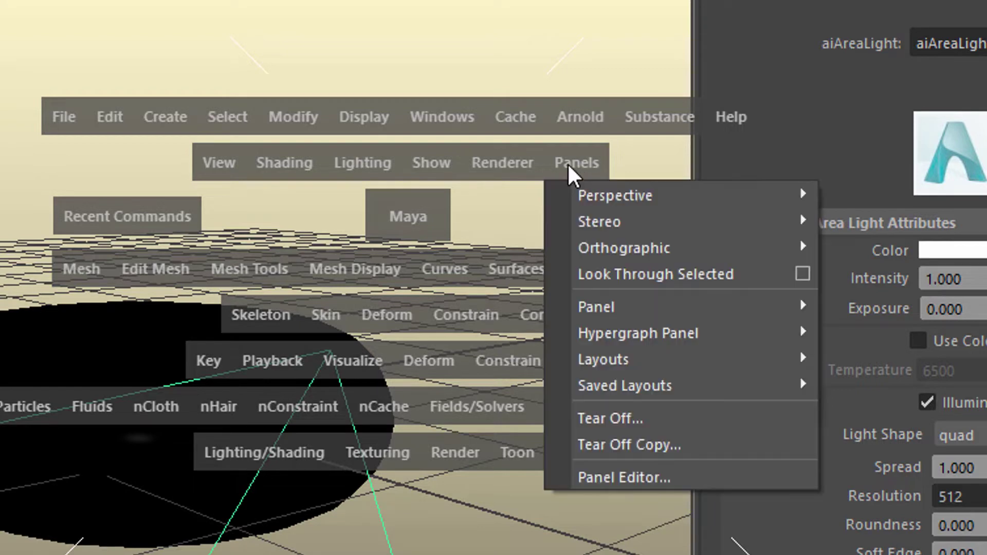
left_click(652, 274)
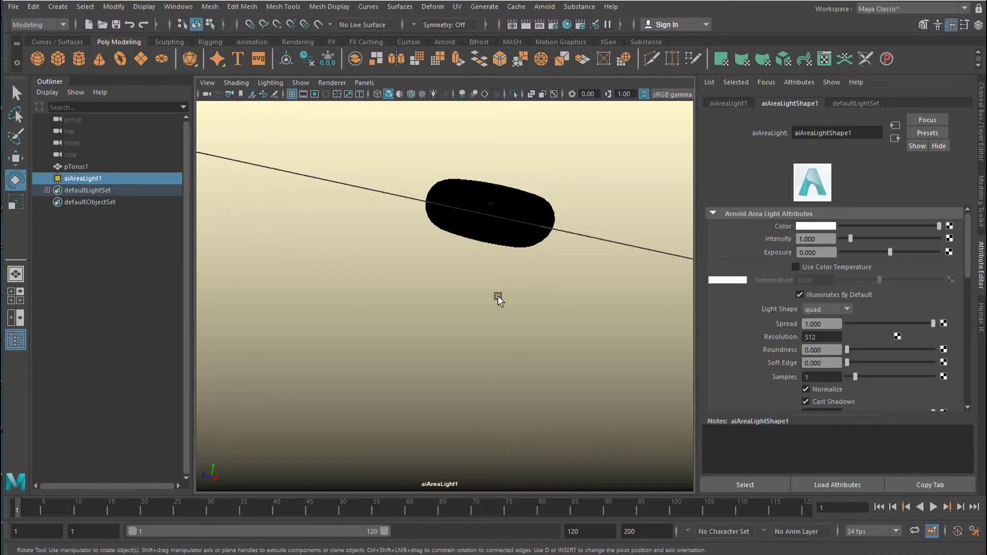
mouse_move(498, 299)
left_mouse_down("alt")
mouse_move(471, 315)
mouse_move(448, 308)
mouse_move(536, 319)
mouse_move(510, 291)
left_mouse_up("alt")
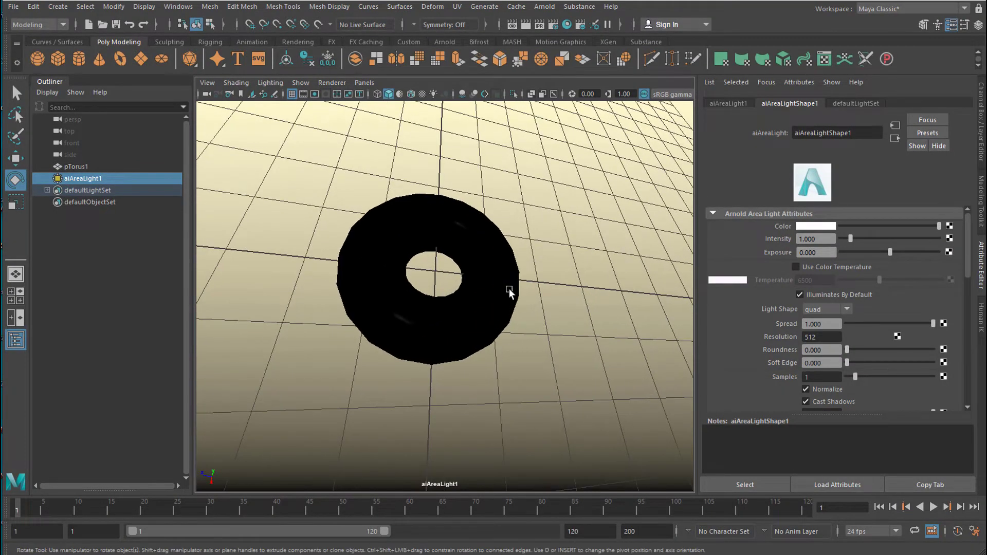
- Return the viewport to the persp camera via the hotbox Panels menu
key("space")
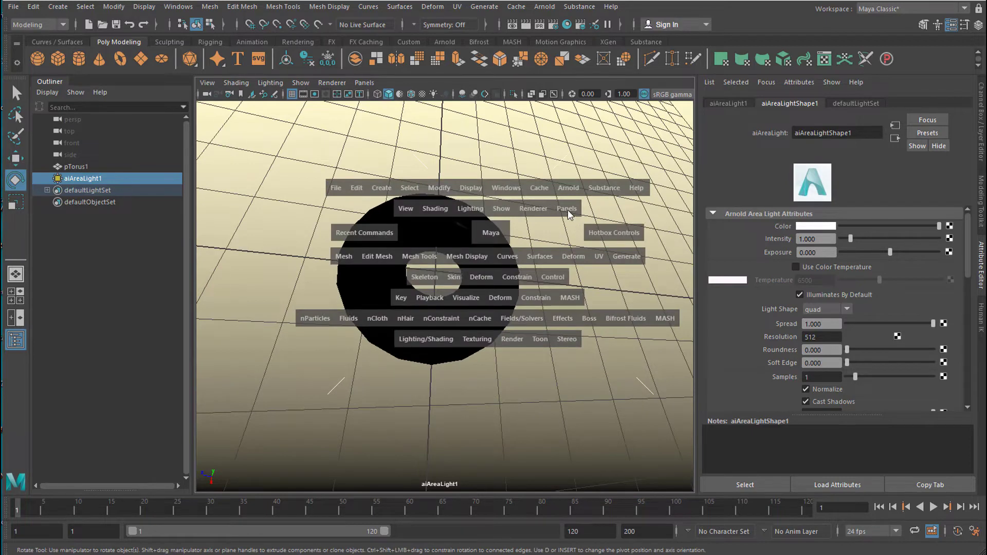
left_click(567, 209)
mouse_move(663, 224)
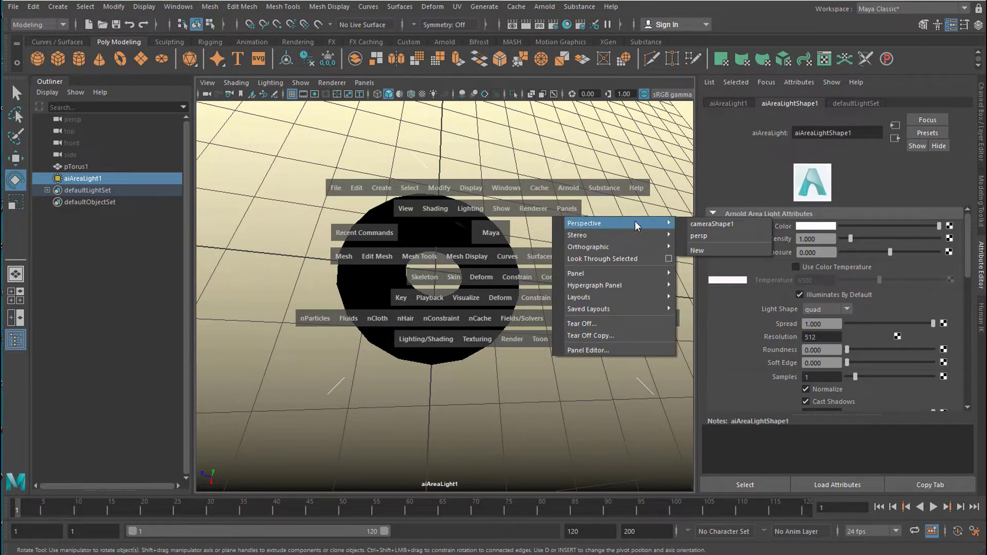
left_click(698, 236)
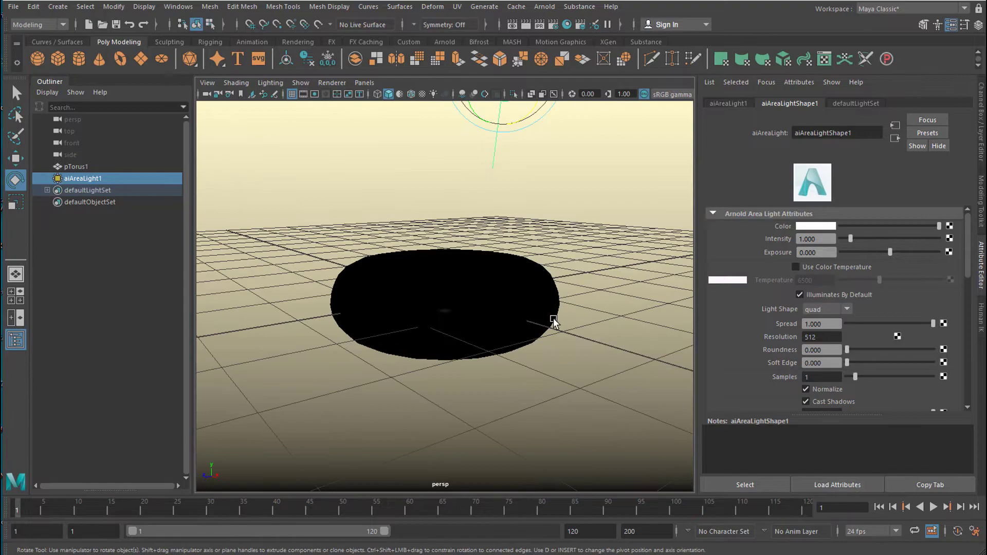
- Orbit to a higher viewpoint and Arnold-render the torus lit by the area light
left_click_drag(554, 322, 515, 341, "alt")
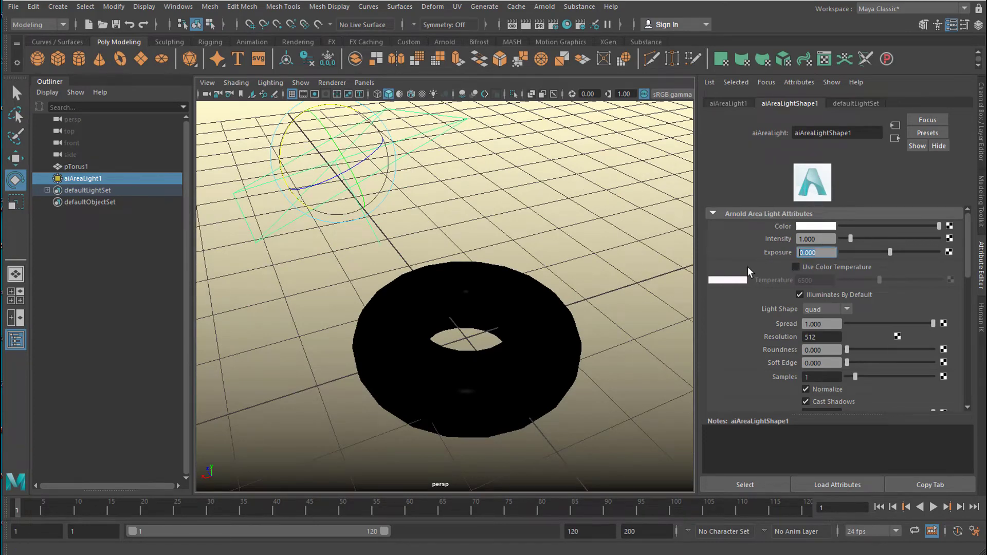
left_click(546, 9)
left_click(553, 26)
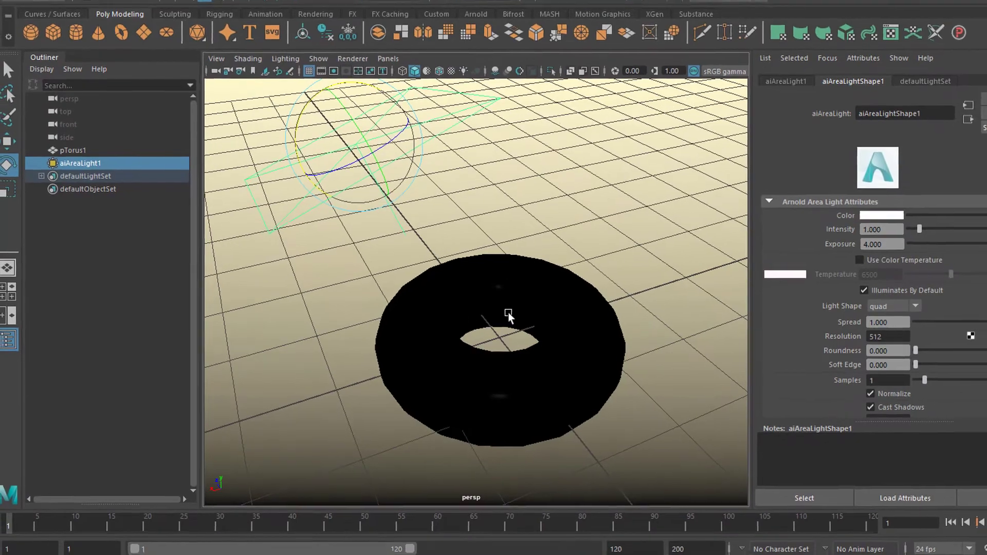
- On pTorus1's aiStandardSurface1, try Metalness 0.549 and 0.293, then restore 1.000
left_click(582, 297)
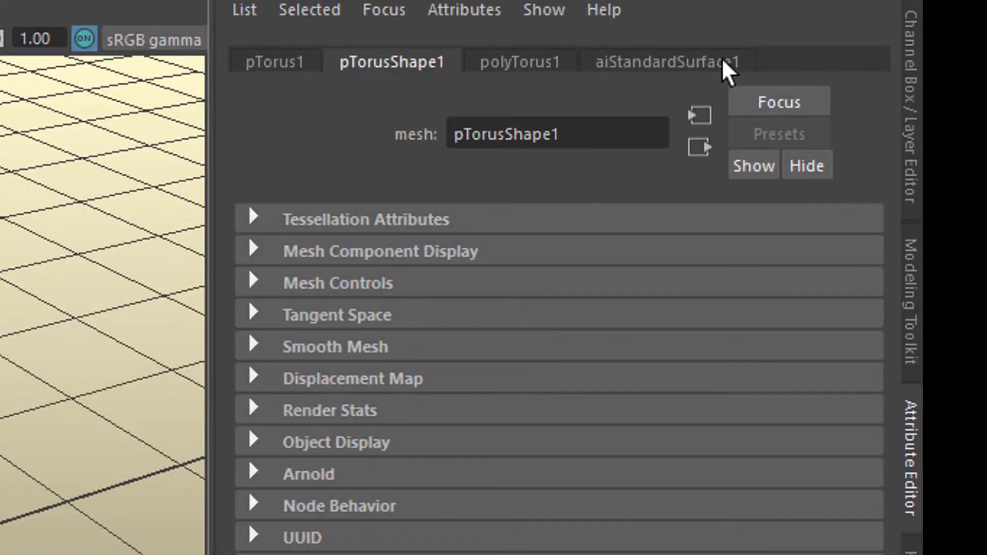
left_click(903, 103)
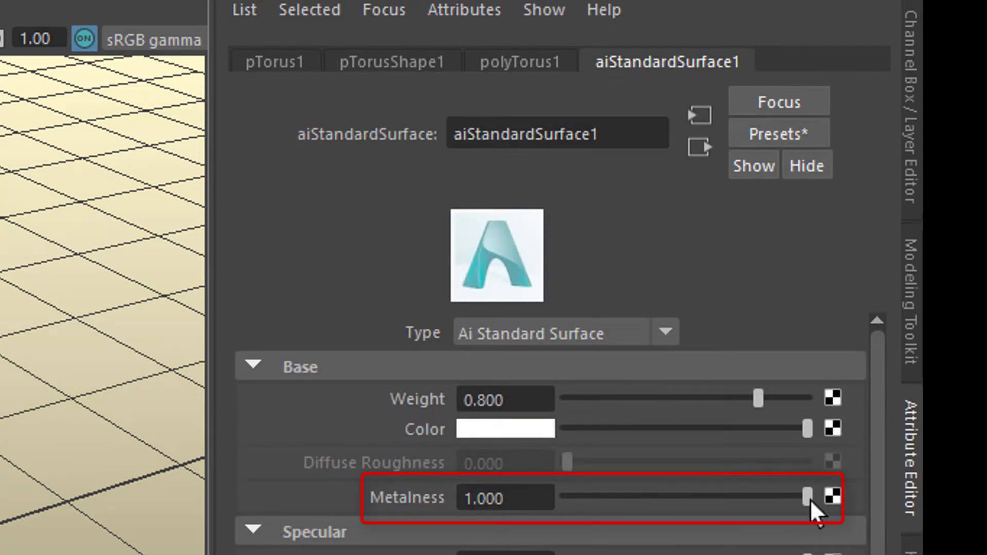
left_click_drag(810, 497, 689, 499)
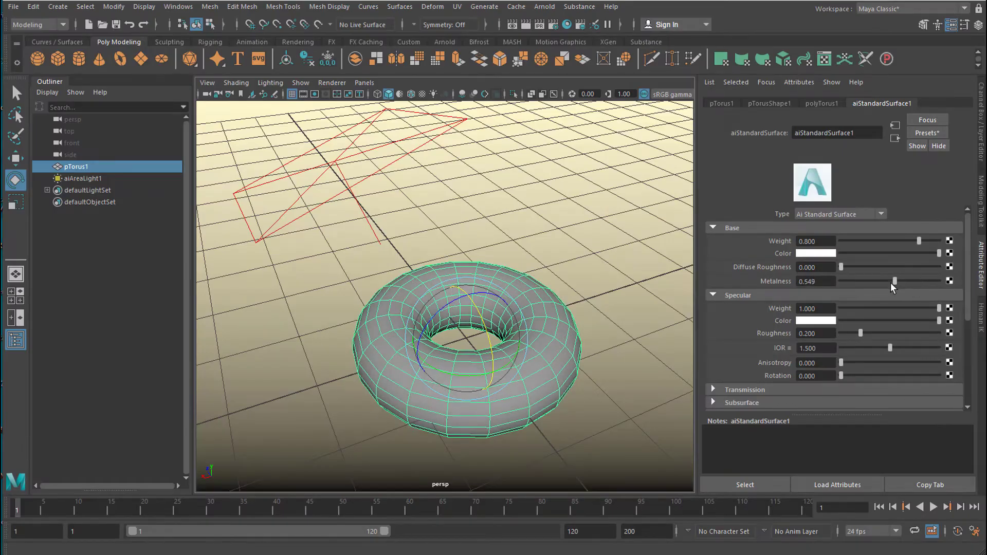
mouse_move(891, 282)
left_mouse_down()
mouse_move(868, 286)
mouse_move(876, 289)
left_mouse_up()
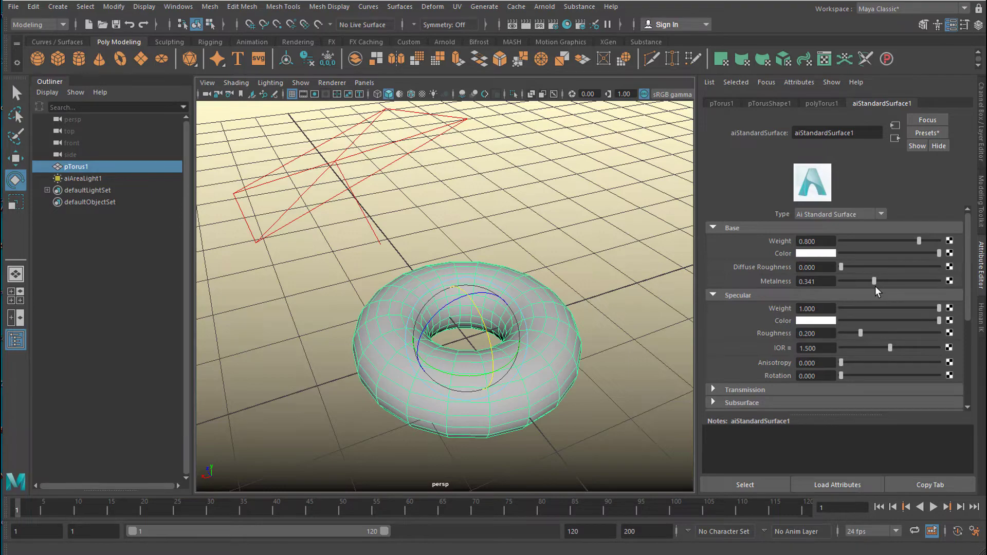
left_click_drag(522, 335, 492, 316, "alt")
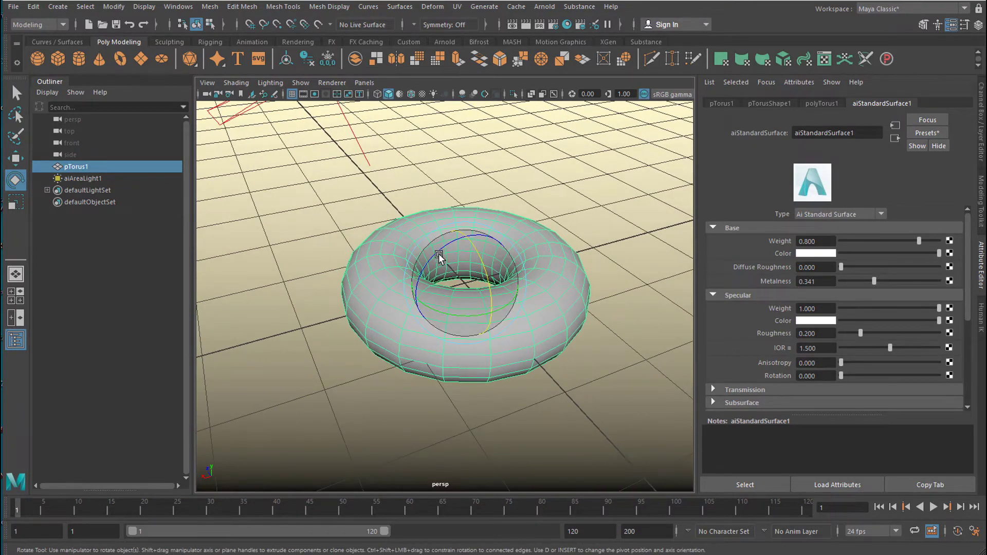
left_click_drag(874, 281, 960, 291)
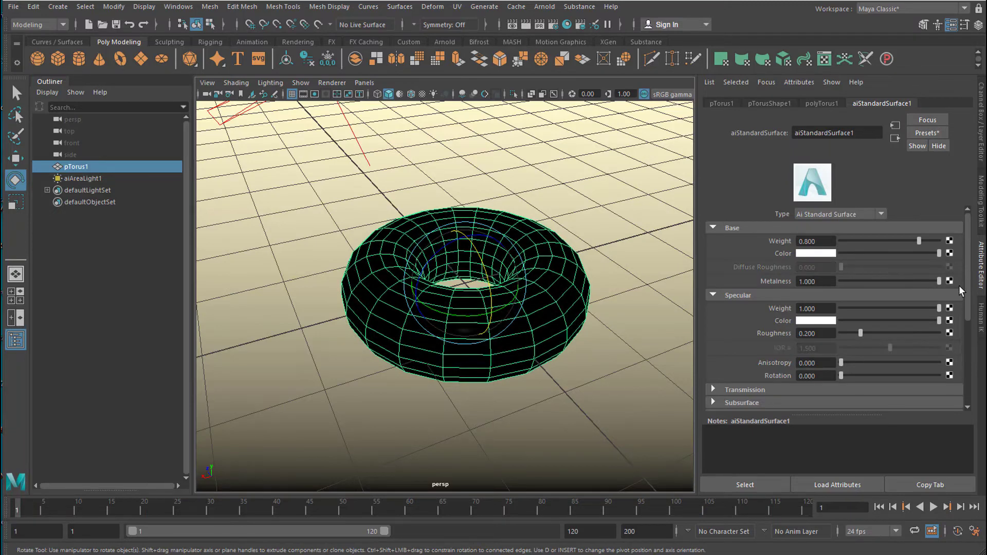
- Apply the Chrome preset to aiStandardSurface1, then Arnold-render and close the RenderView
left_click(927, 134)
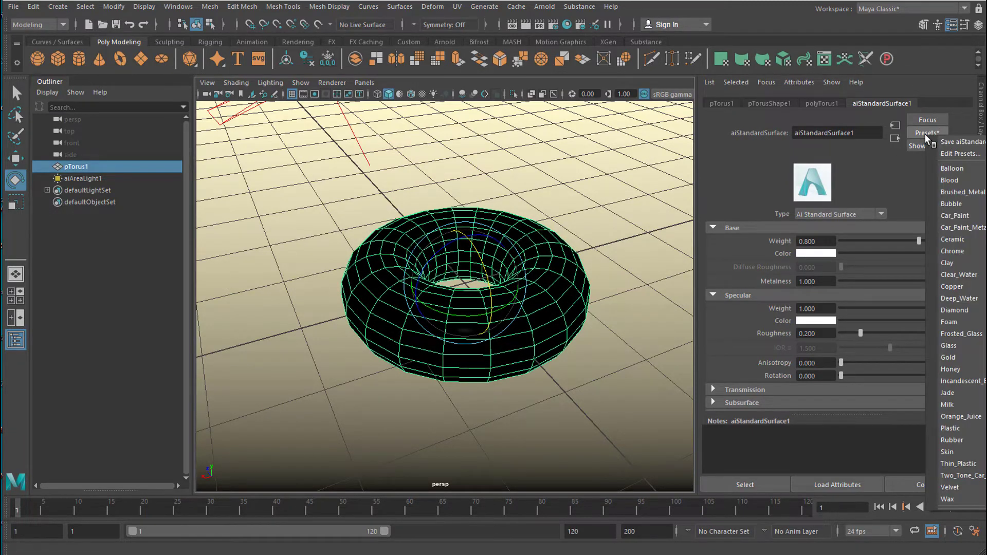
left_click(953, 252)
left_click(545, 7)
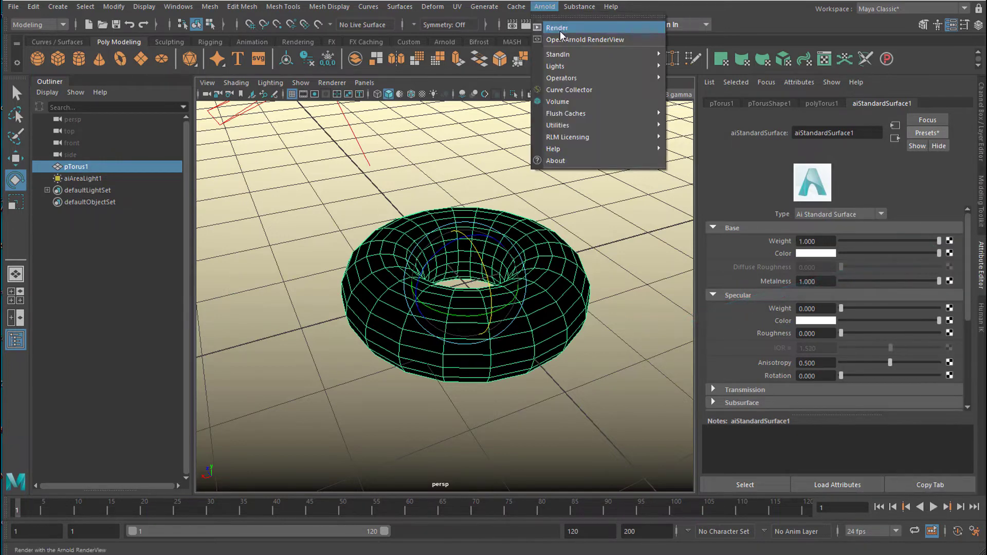
left_click(560, 31)
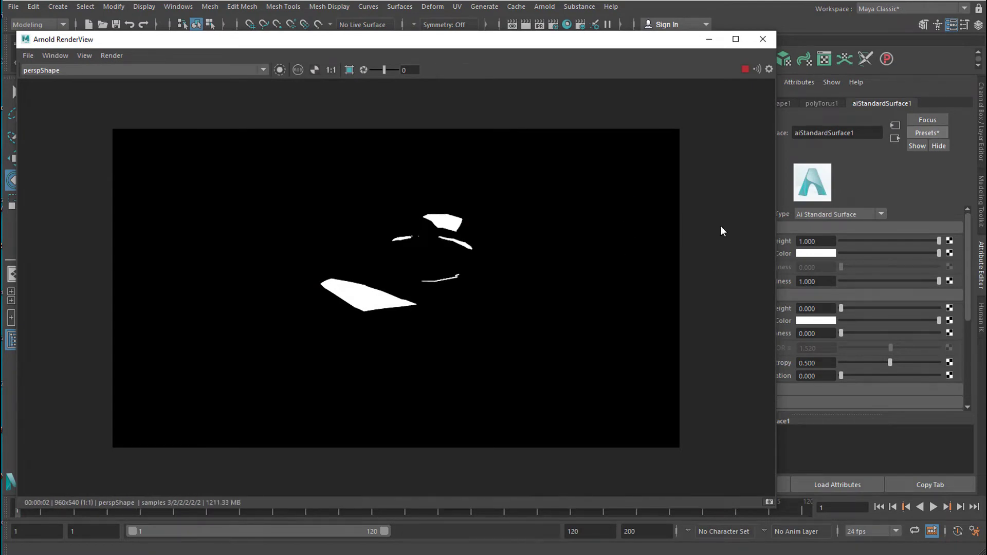
left_click(763, 39)
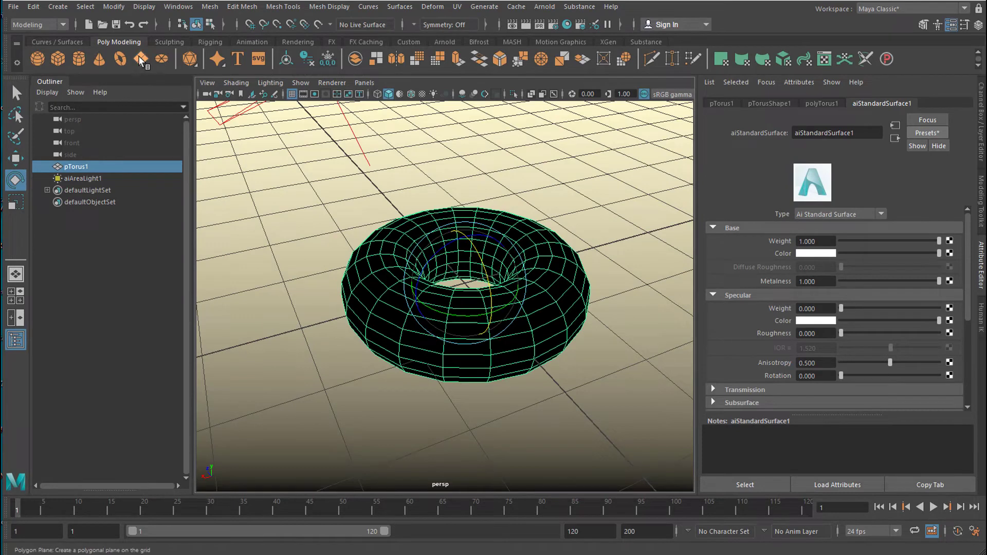
- Import '32bit Studios Lighting Scenes - Maya Arnold.mb' into the scene
left_click(13, 6)
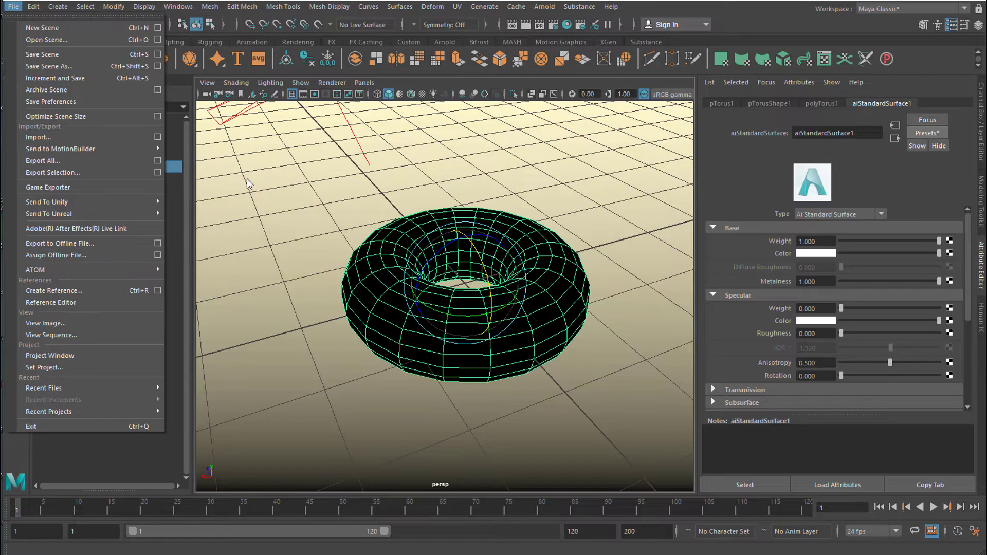
left_click(130, 137)
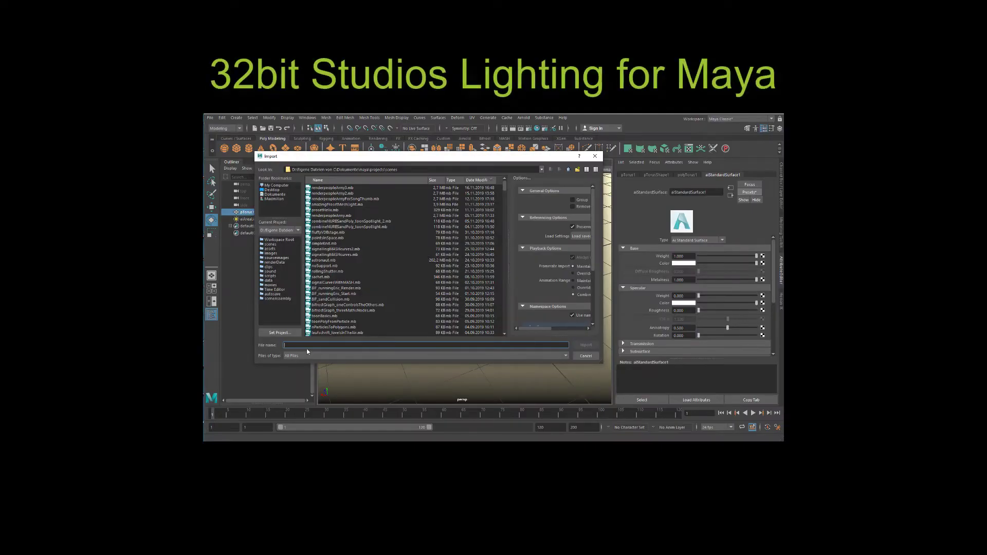
type("32")
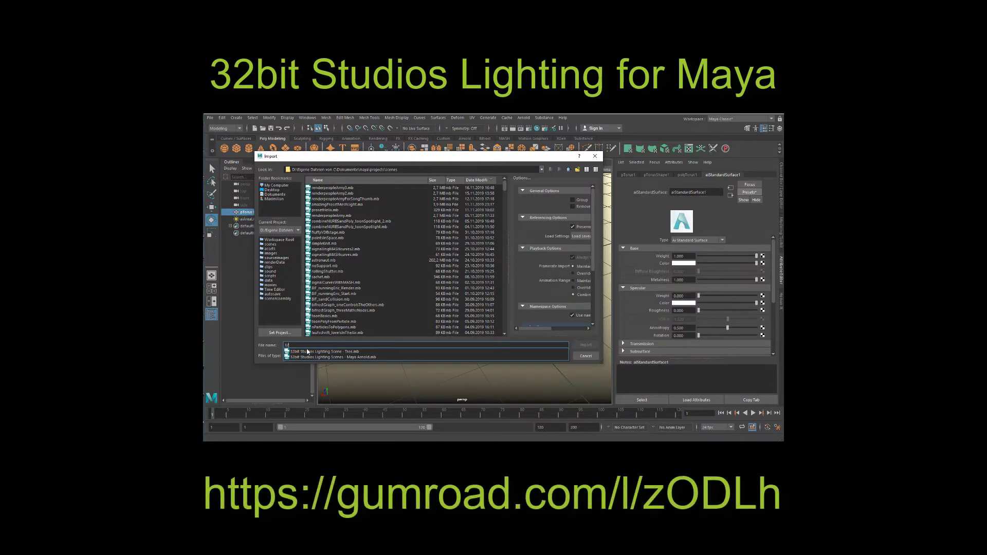
left_click(319, 358)
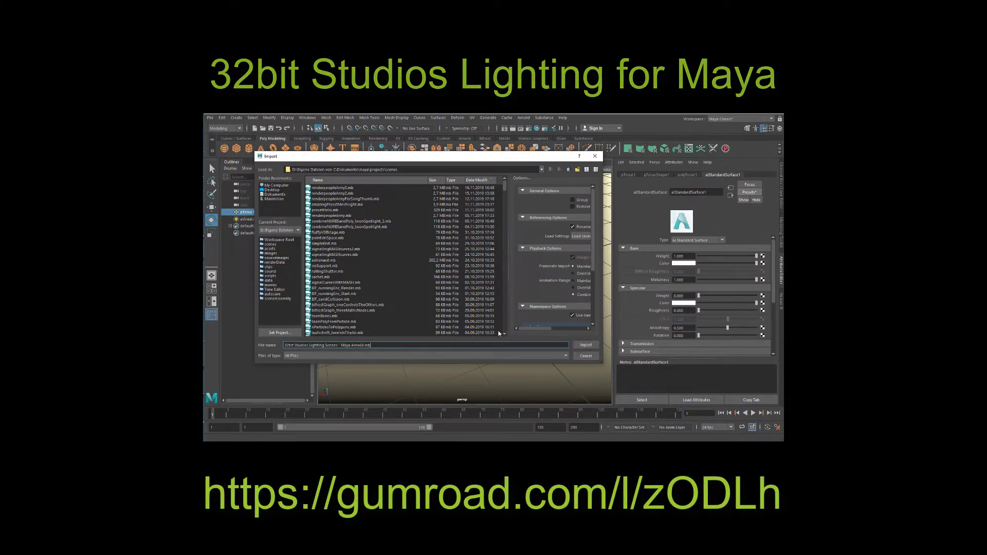
left_click(588, 346)
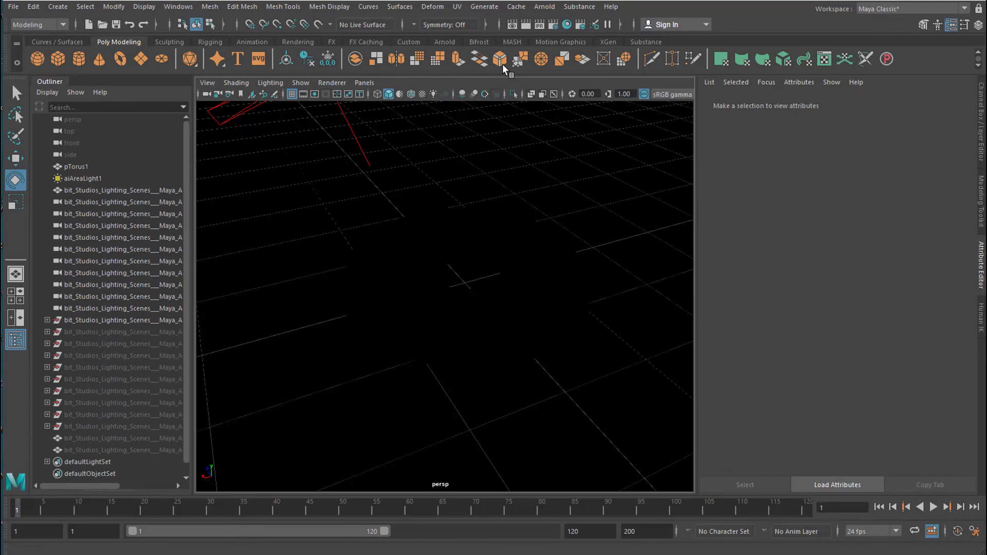
- Arnold-render the torus under the imported studio lighting, then rotate it slightly
left_click(544, 7)
left_click(564, 27)
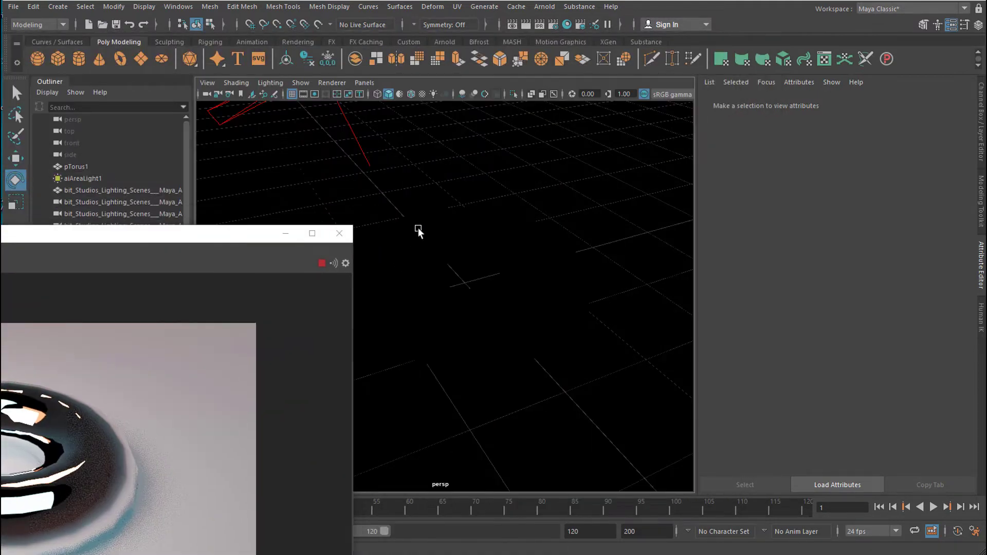
left_click(465, 251)
left_click_drag(464, 251, 457, 201)
key("w")
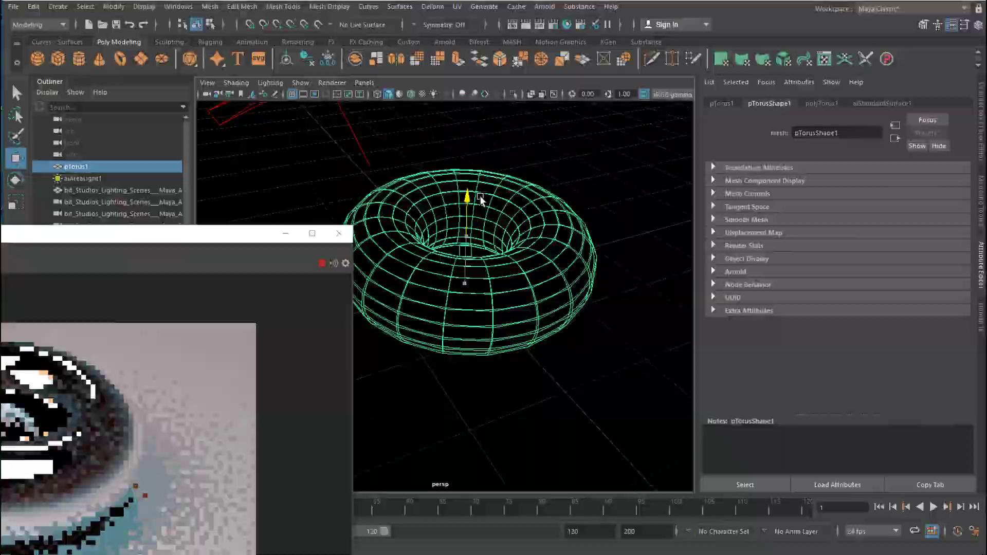